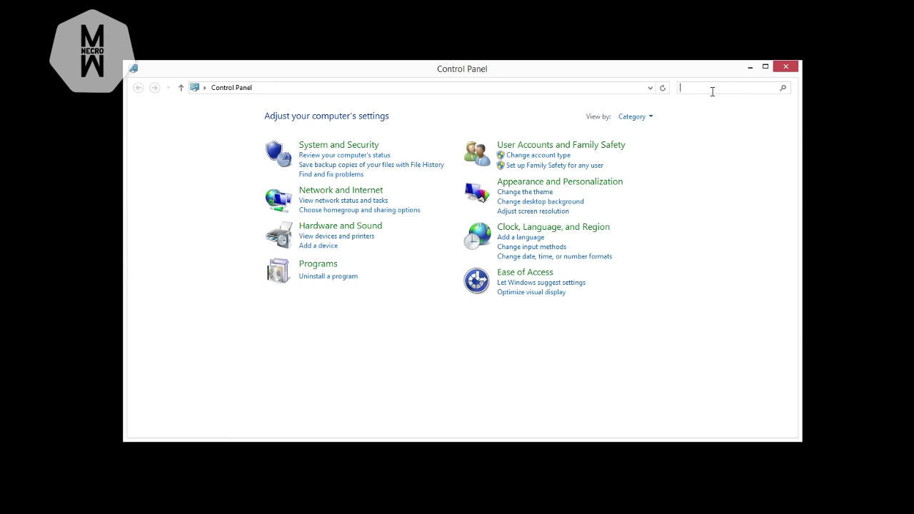
# Step: Search Control Panel for power and open the power plan selection in Power Options
pyautogui.write('r')
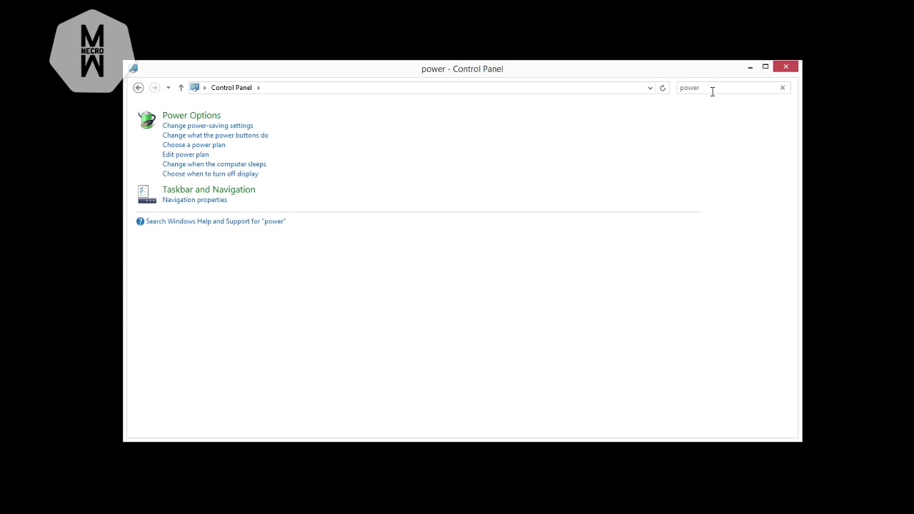
pyautogui.click(171, 118)
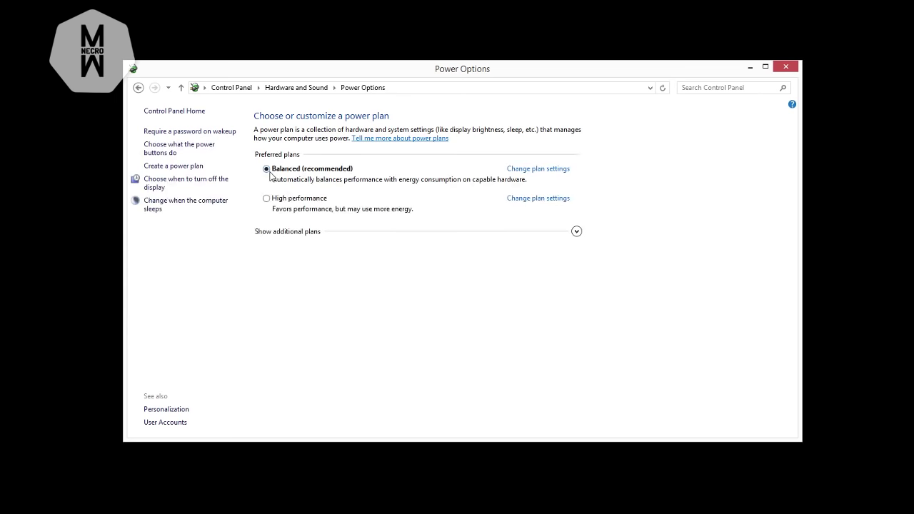
pyautogui.click(277, 235)
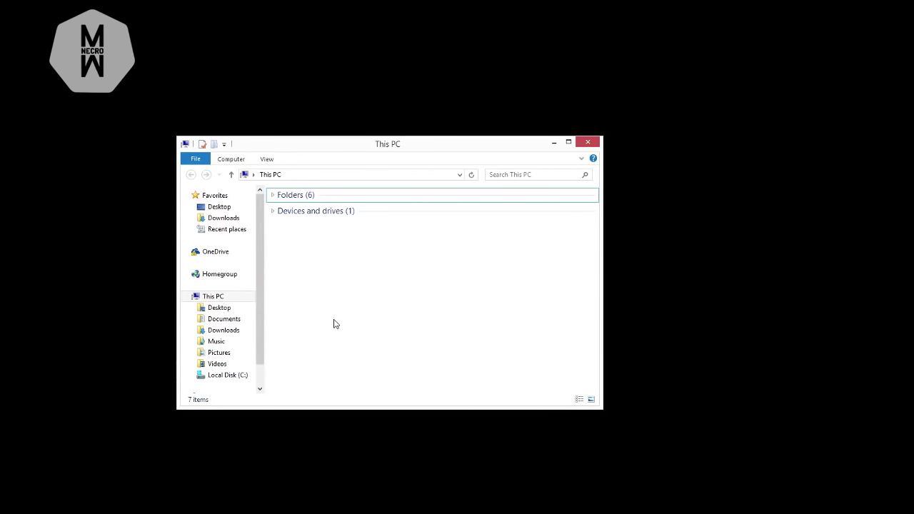
# Step: Open the advanced system settings from This PC's properties and set the performance visual effects to Custom
pyautogui.rightClick(338, 258)
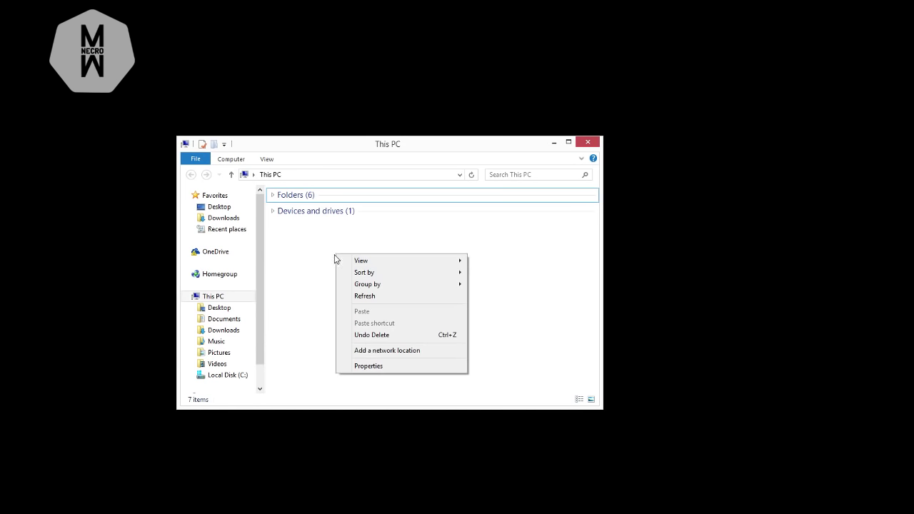
pyautogui.click(358, 365)
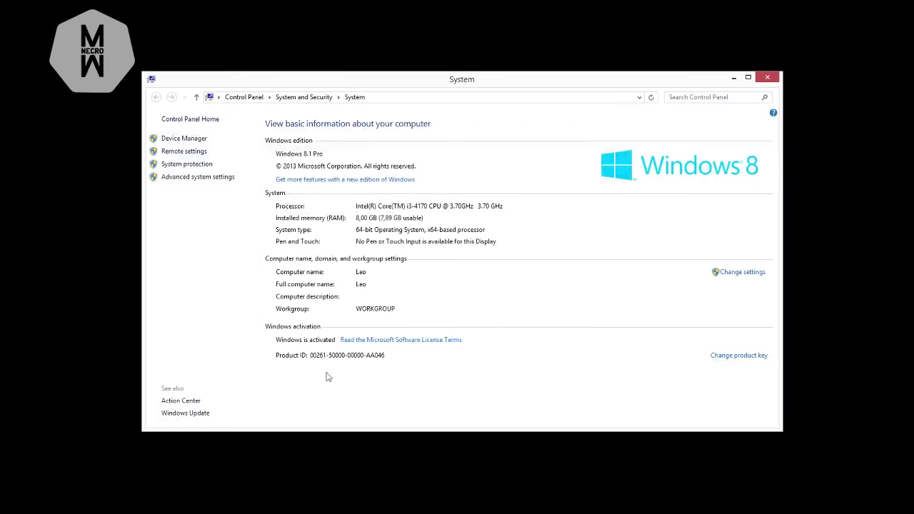
pyautogui.click(185, 179)
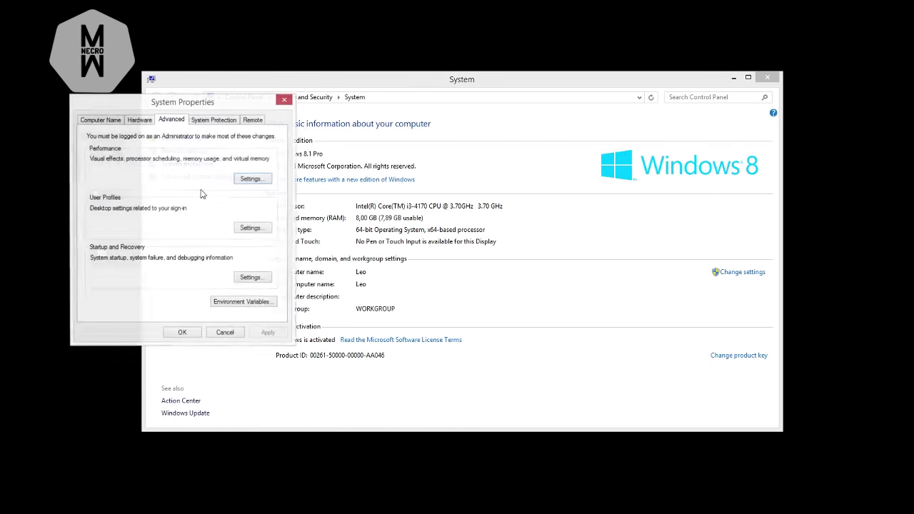
pyautogui.click(332, 150)
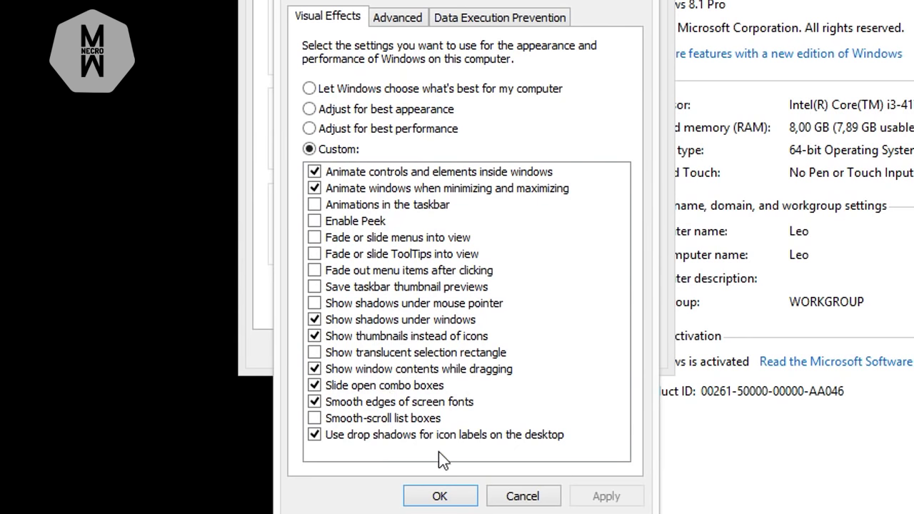
pyautogui.click(440, 497)
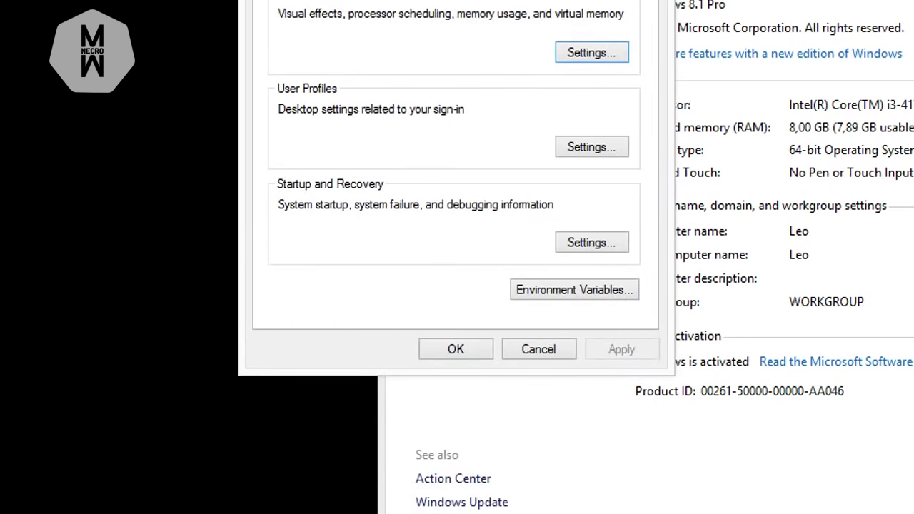
# Step: Configure system protection for Local Disk (C:) with the option Disable system protection
pyautogui.click(514, 5)
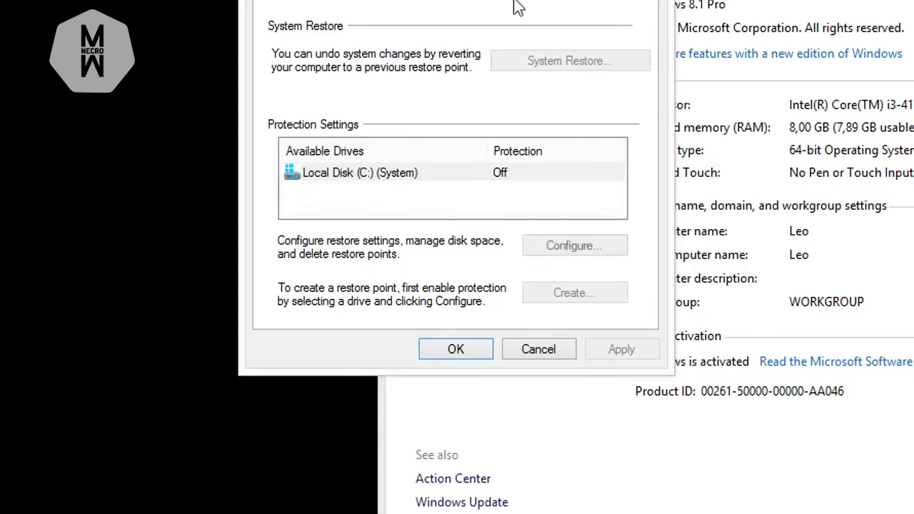
pyautogui.click(475, 174)
pyautogui.click(537, 250)
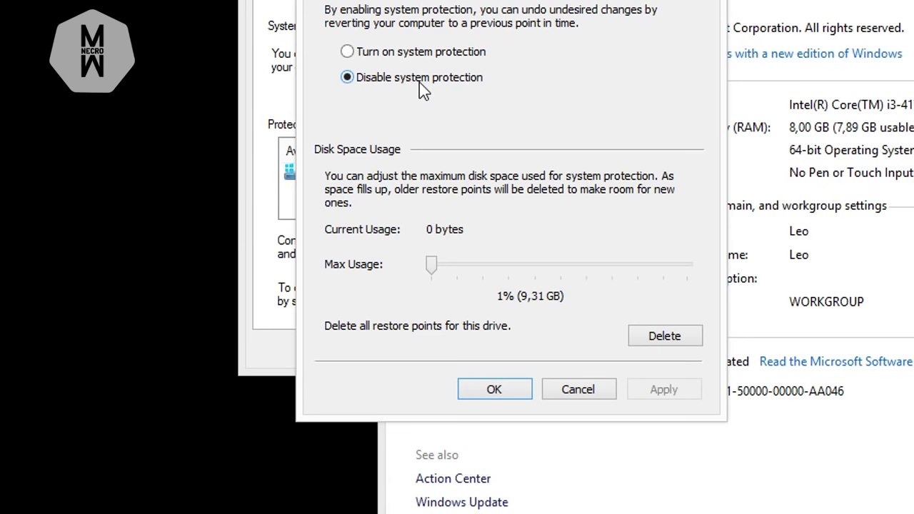
pyautogui.click(510, 381)
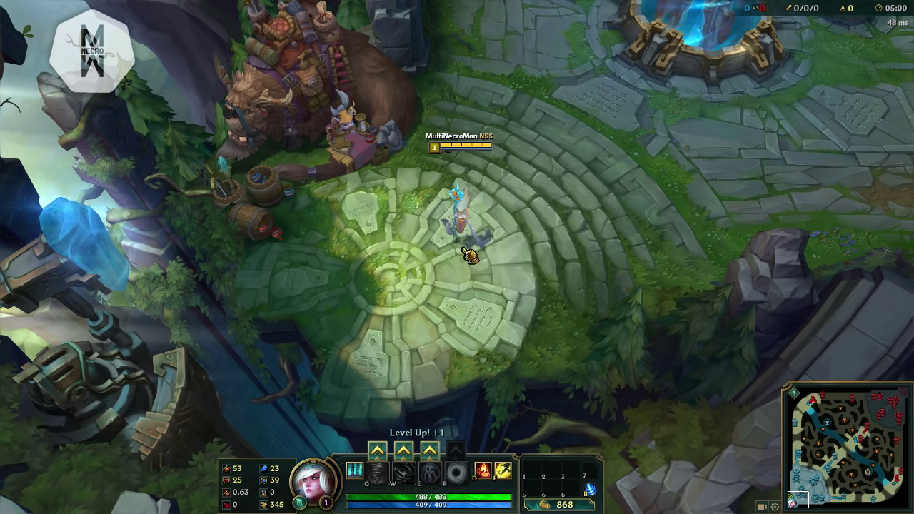
# Step: Switch to League of Legends and examine the resolution and windowed mode choices in its video options
pyautogui.press('Escape')
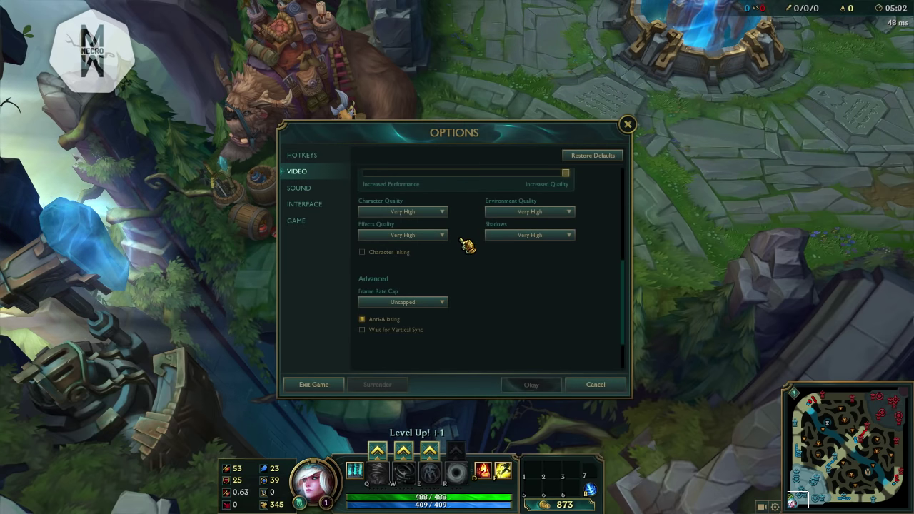
pyautogui.click(337, 179)
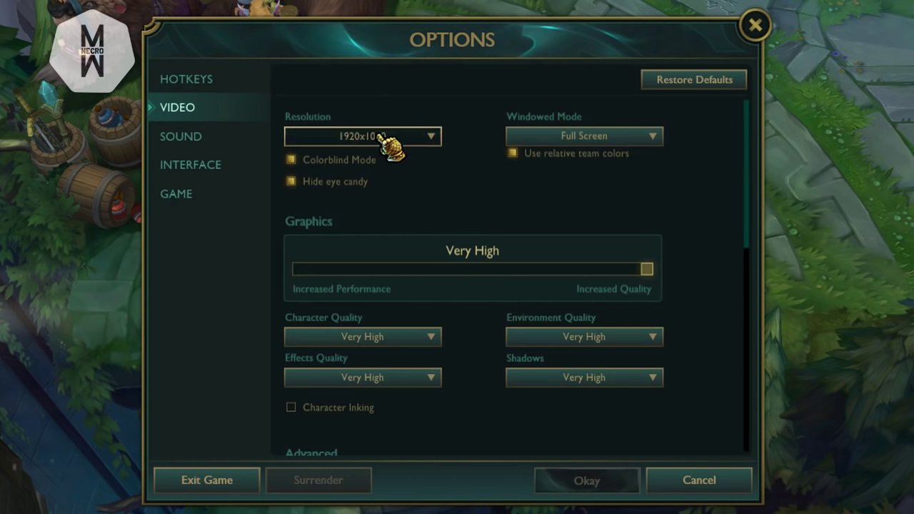
pyautogui.click(391, 135)
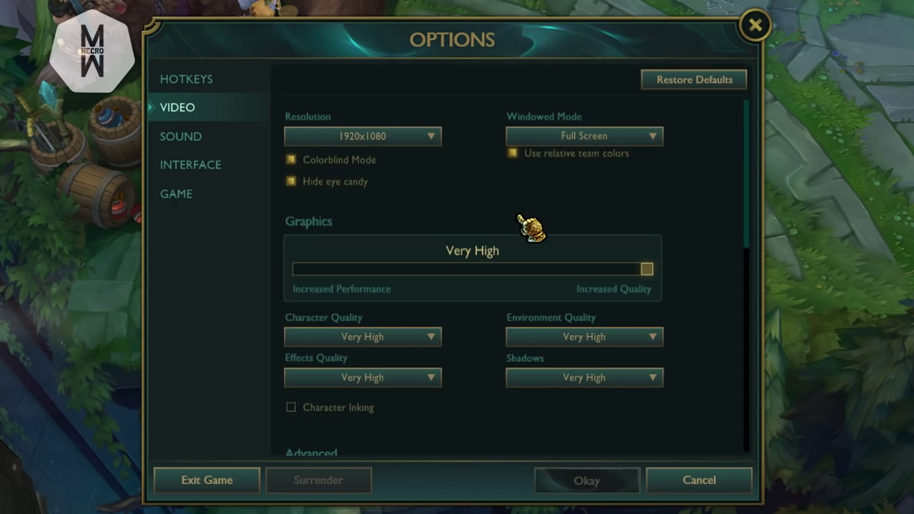
pyautogui.click(559, 147)
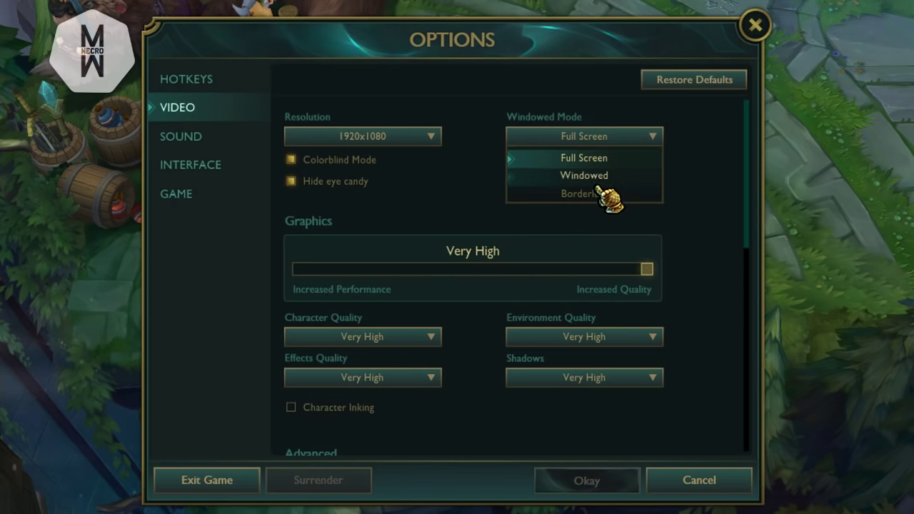
pyautogui.click(596, 135)
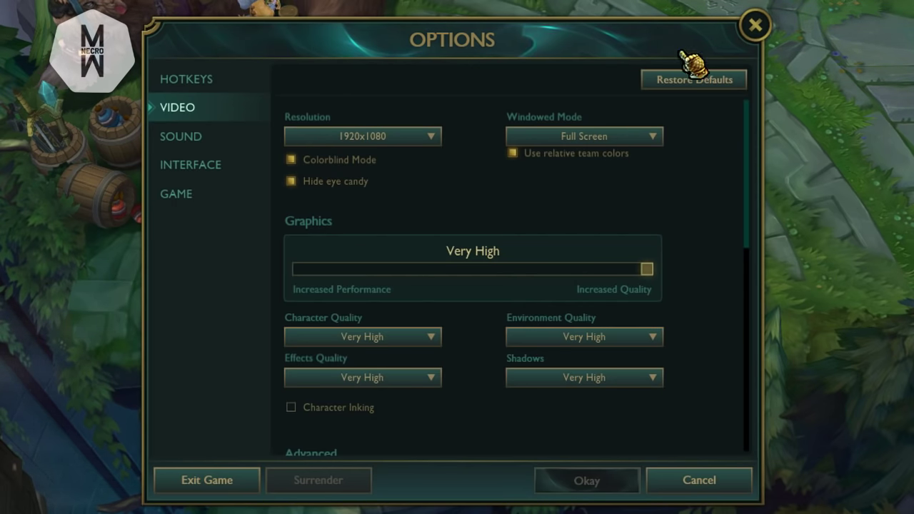
pyautogui.click(755, 27)
pyautogui.press('Escape')
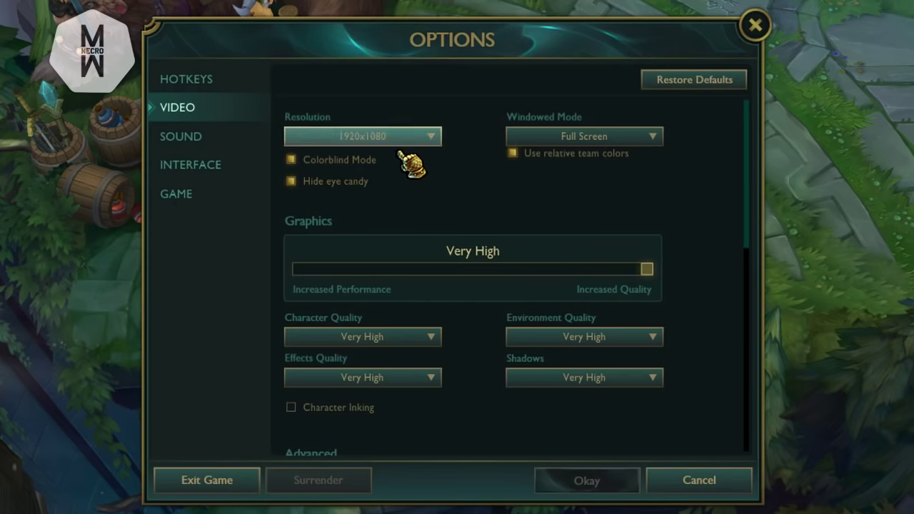
pyautogui.press('Escape')
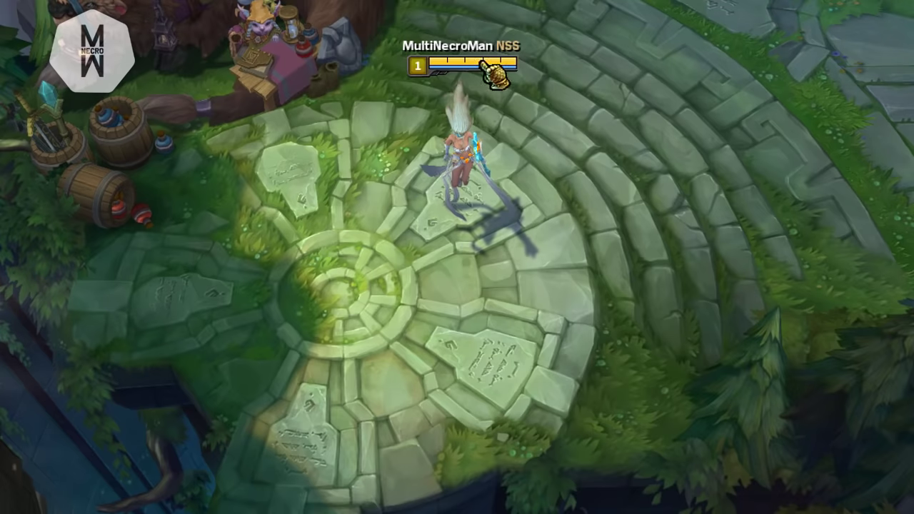
# Step: Set Character Quality and Environment Quality to Medium in the game's video options
pyautogui.press('Escape')
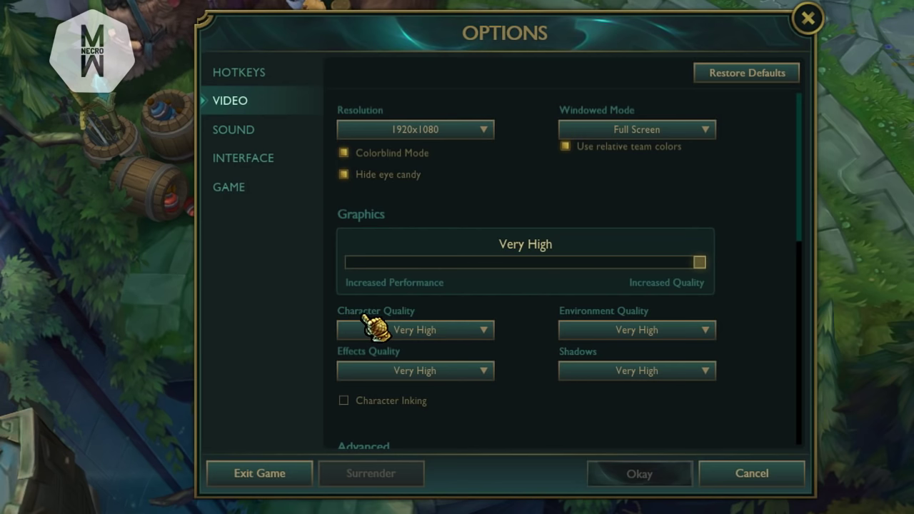
pyautogui.click(419, 329)
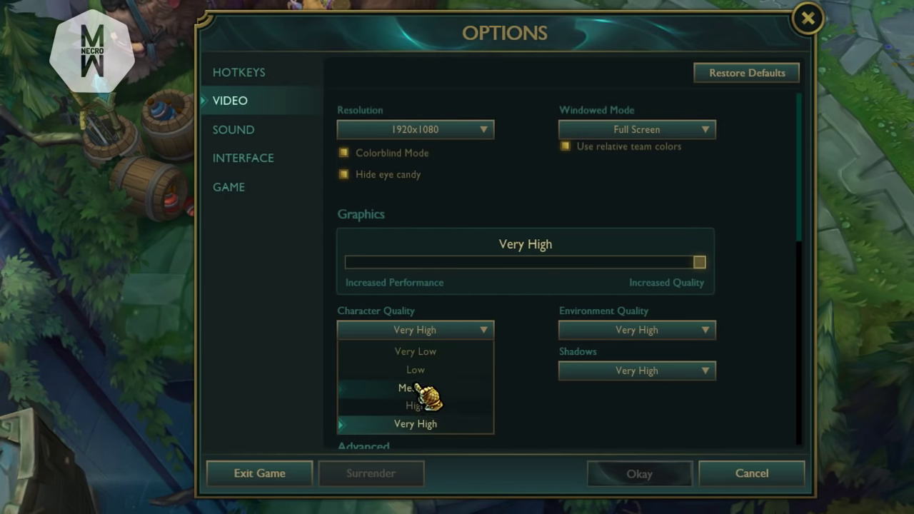
pyautogui.click(420, 392)
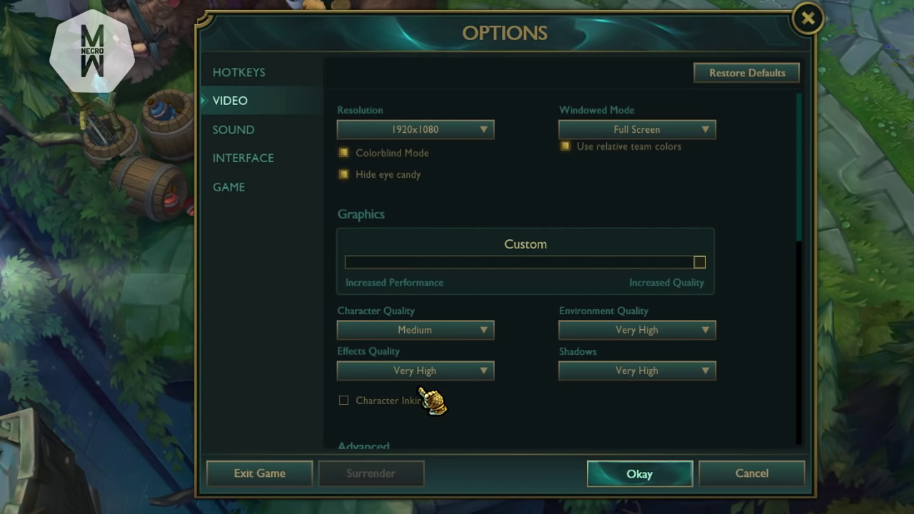
pyautogui.click(421, 332)
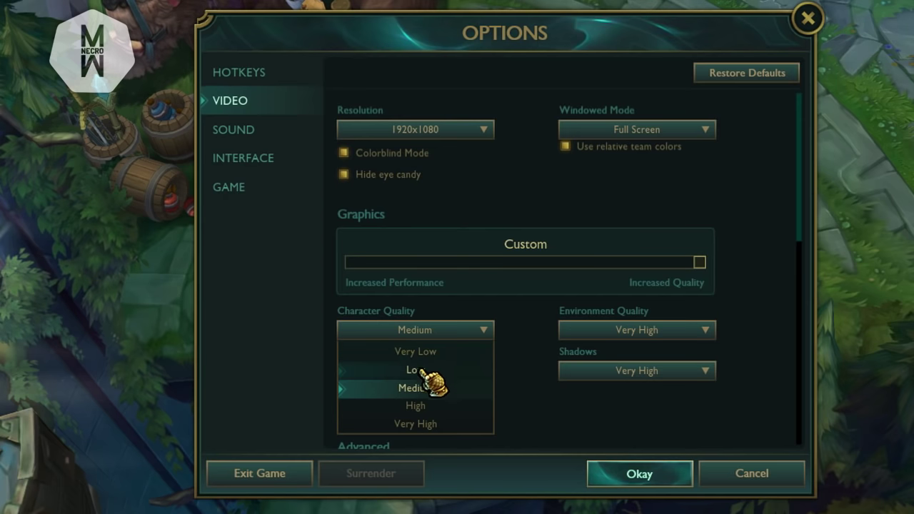
pyautogui.click(433, 330)
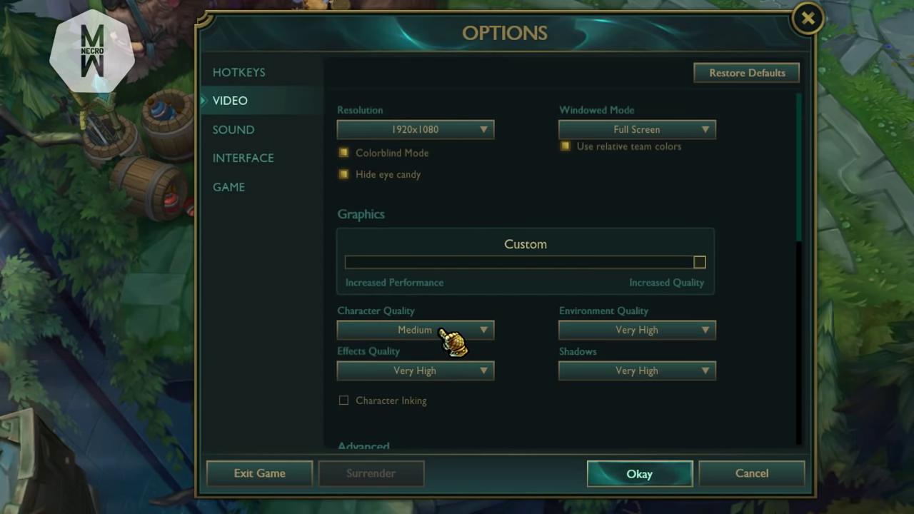
pyautogui.click(609, 336)
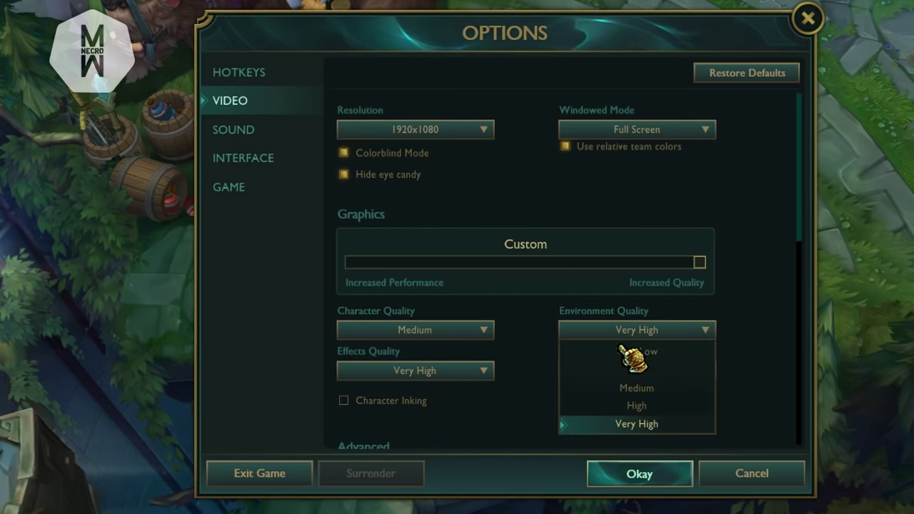
pyautogui.click(637, 395)
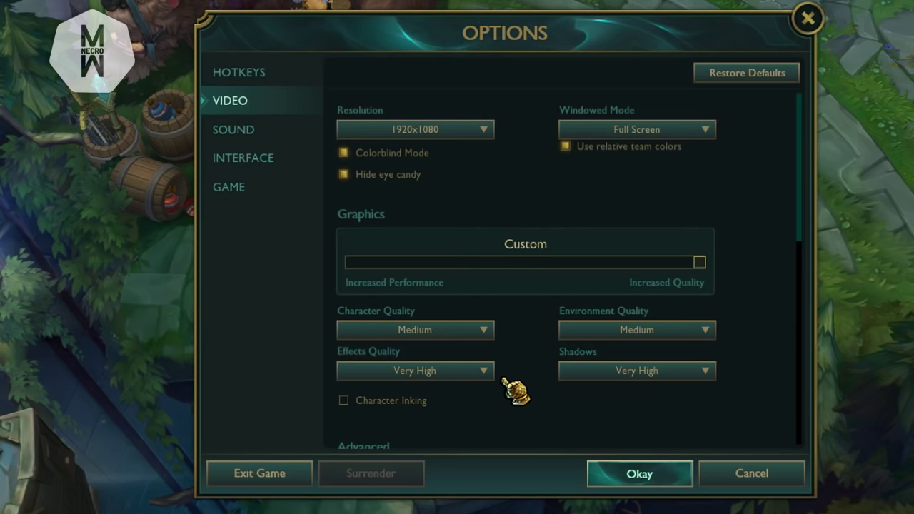
# Step: Set Effects Quality to Medium and Shadows to Off
pyautogui.click(378, 370)
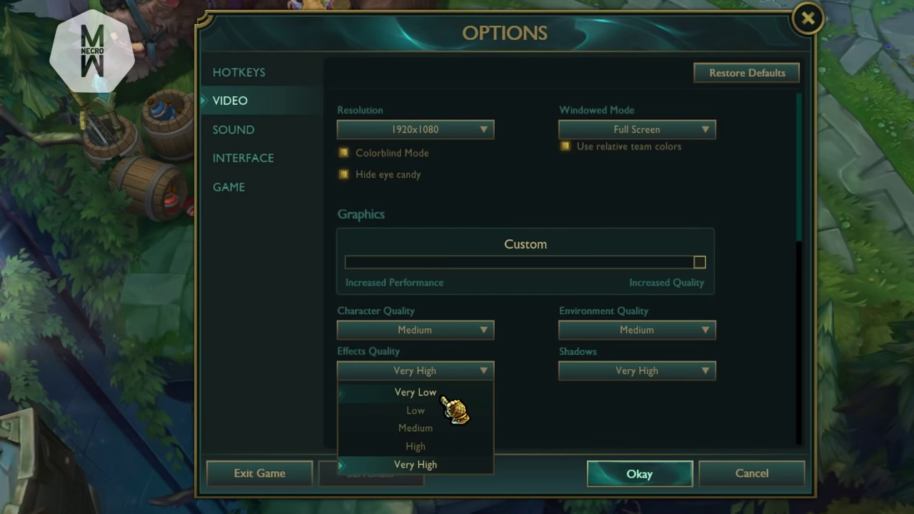
pyautogui.click(416, 429)
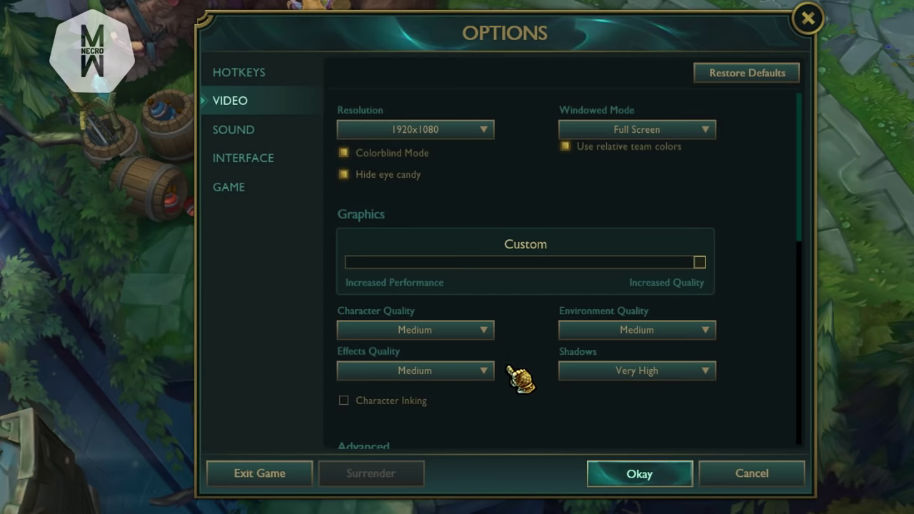
pyautogui.click(600, 373)
pyautogui.click(602, 392)
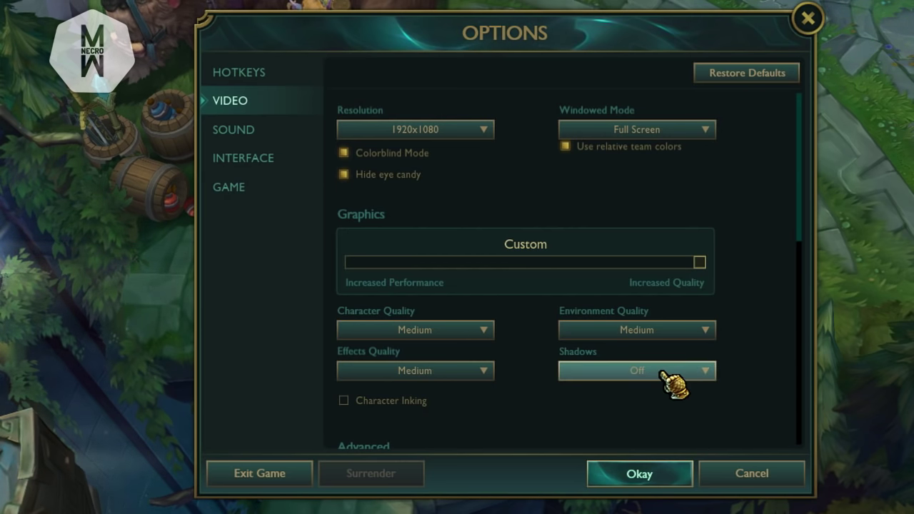
# Step: Set the Frame Rate Cap to Uncapped and turn off Anti-Aliasing in the advanced video settings
pyautogui.scroll(-3, 626, 351)
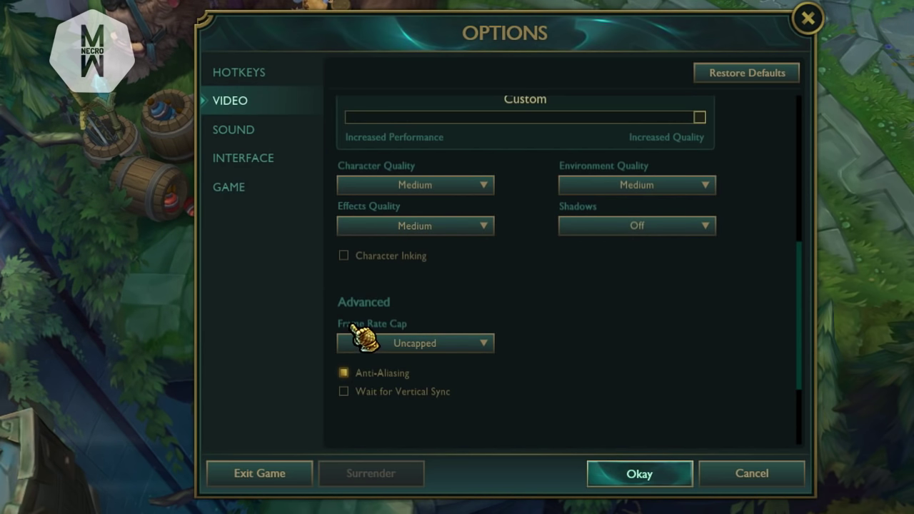
pyautogui.click(429, 343)
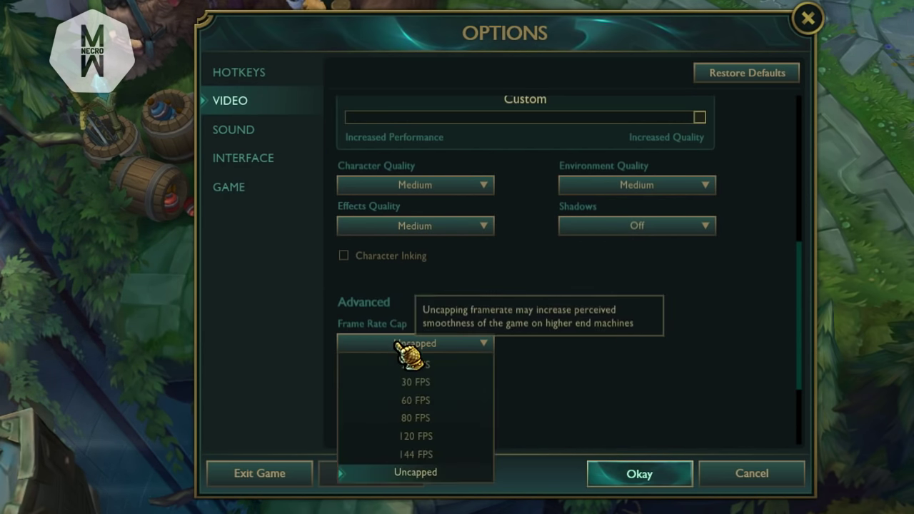
pyautogui.click(399, 472)
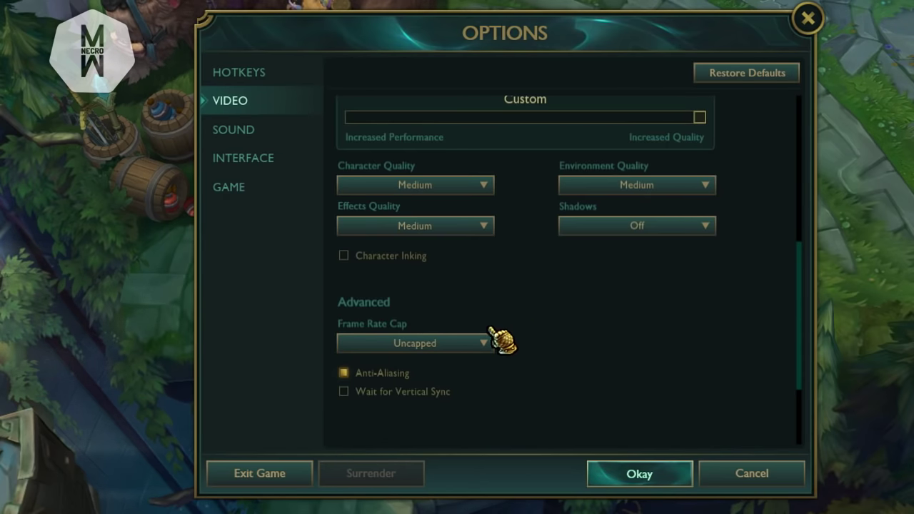
pyautogui.click(398, 375)
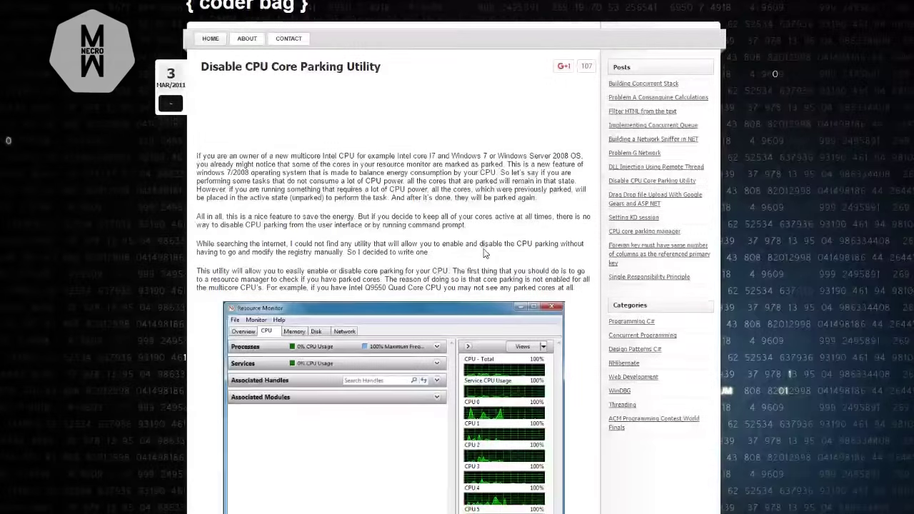
# Step: Switch to the web browser and read the Disable CPU Core Parking Utility page through to its download section
pyautogui.scroll(-3, 483, 252)
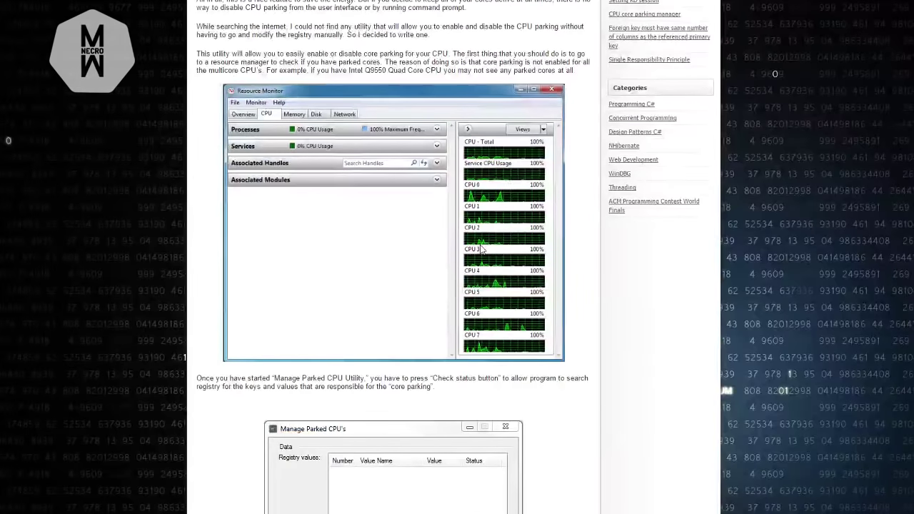
pyautogui.scroll(-3, 482, 250)
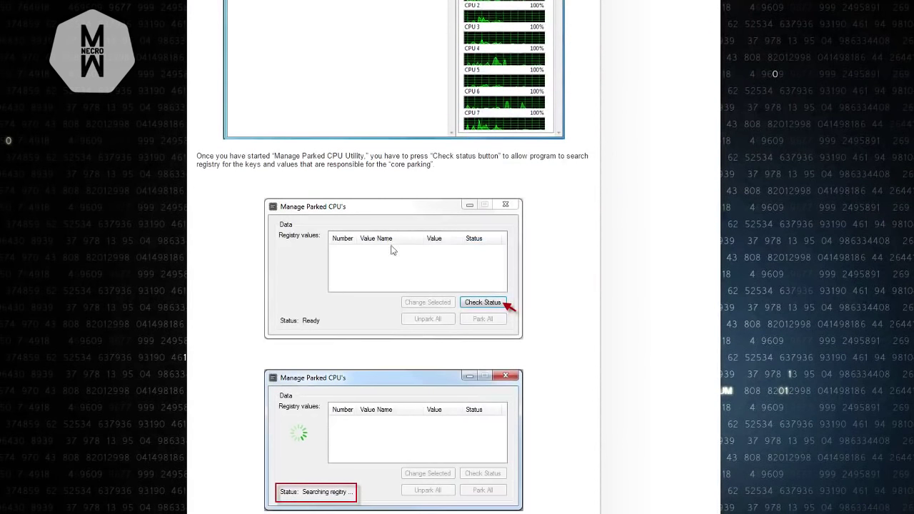
pyautogui.scroll(-2, 298, 270)
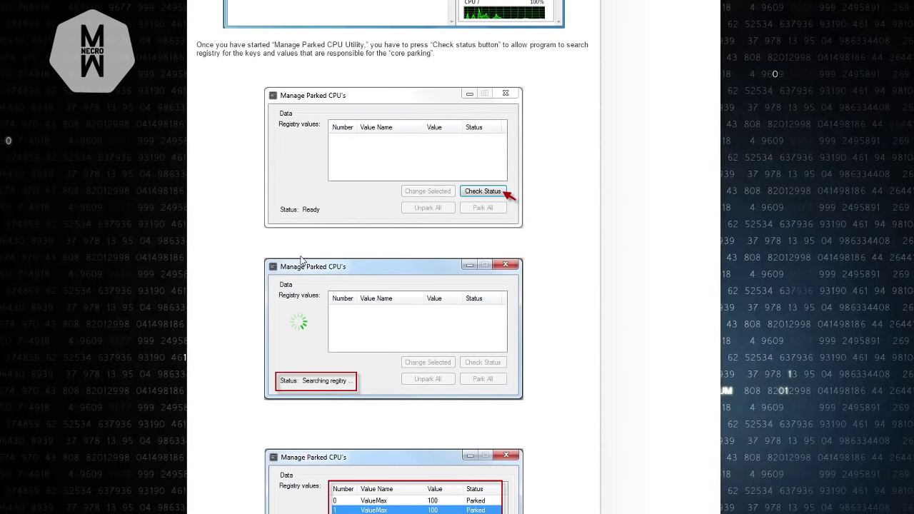
pyautogui.scroll(-3, 302, 263)
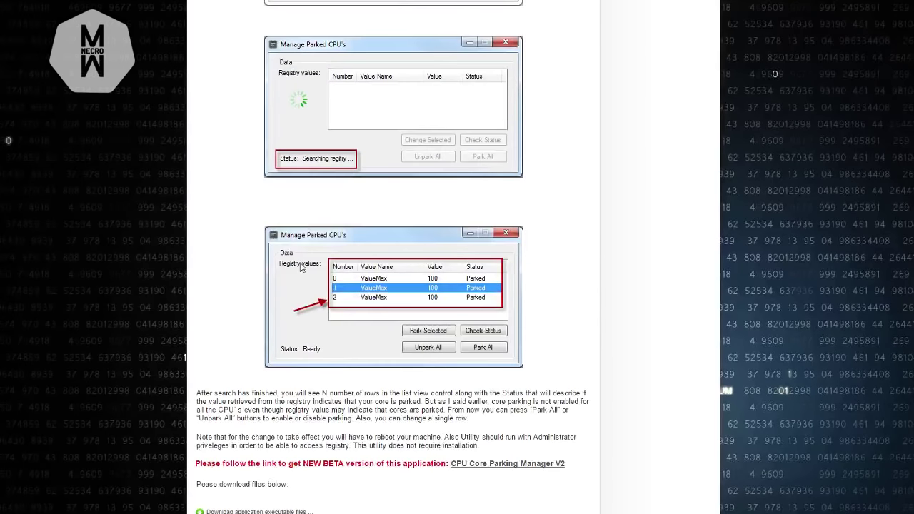
pyautogui.scroll(-3, 301, 267)
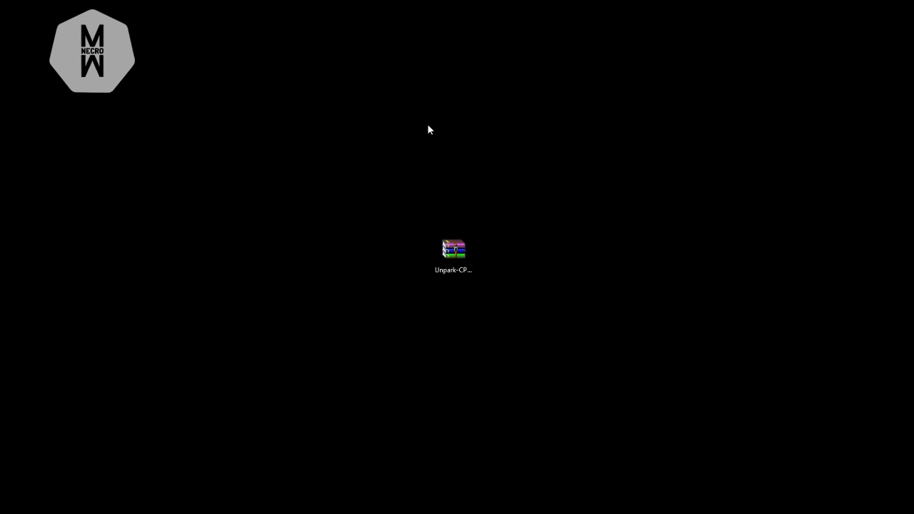
# Step: Extract the Unpark-CPU archive on the desktop into an Unpark-CPU-App folder and select that folder
pyautogui.rightClick(451, 255)
pyautogui.click(518, 46)
pyautogui.click(496, 254)
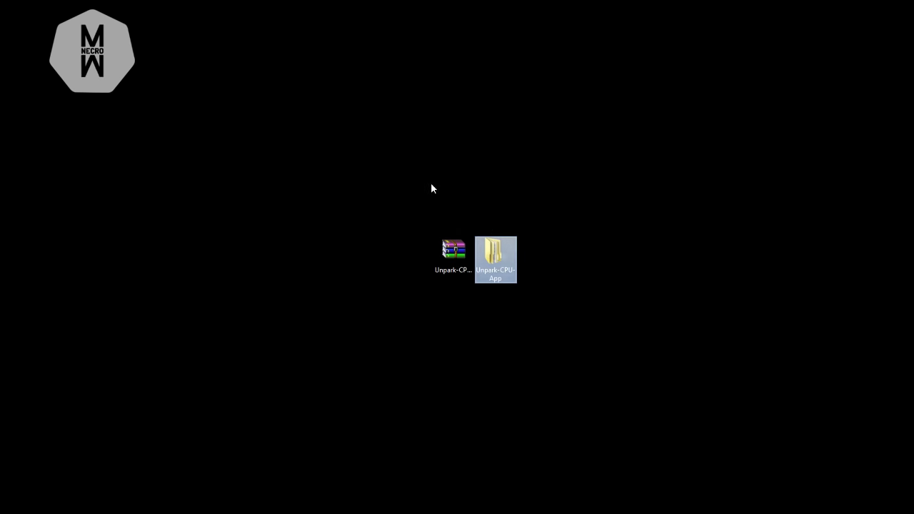